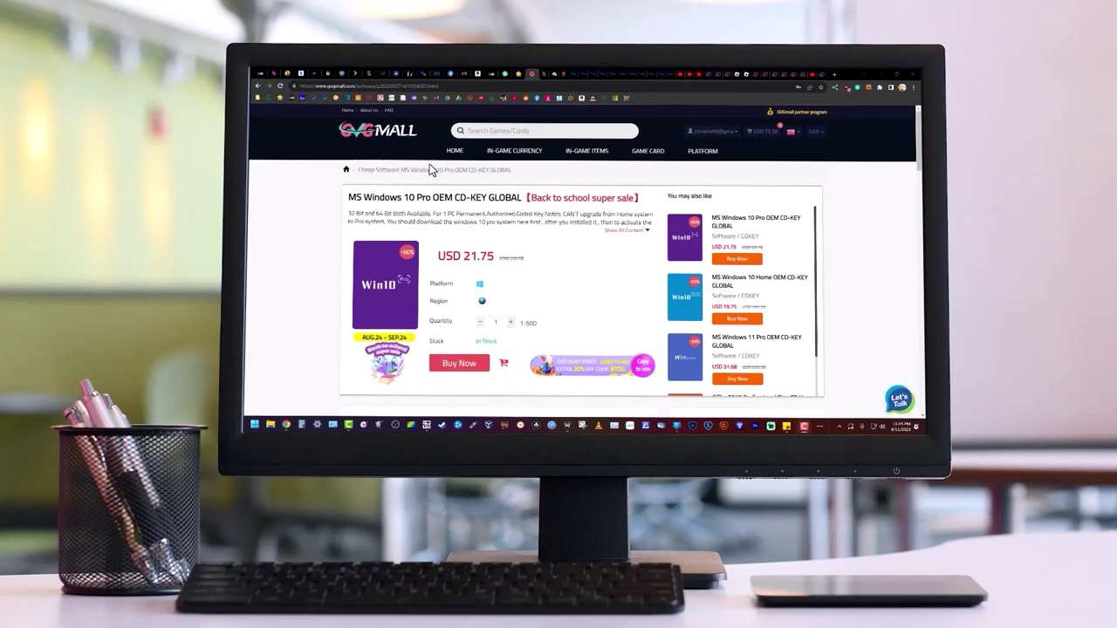
Buy the MS Windows 10 Pro OEM CD-KEY and apply a promotion code at checkout
click(460, 363)
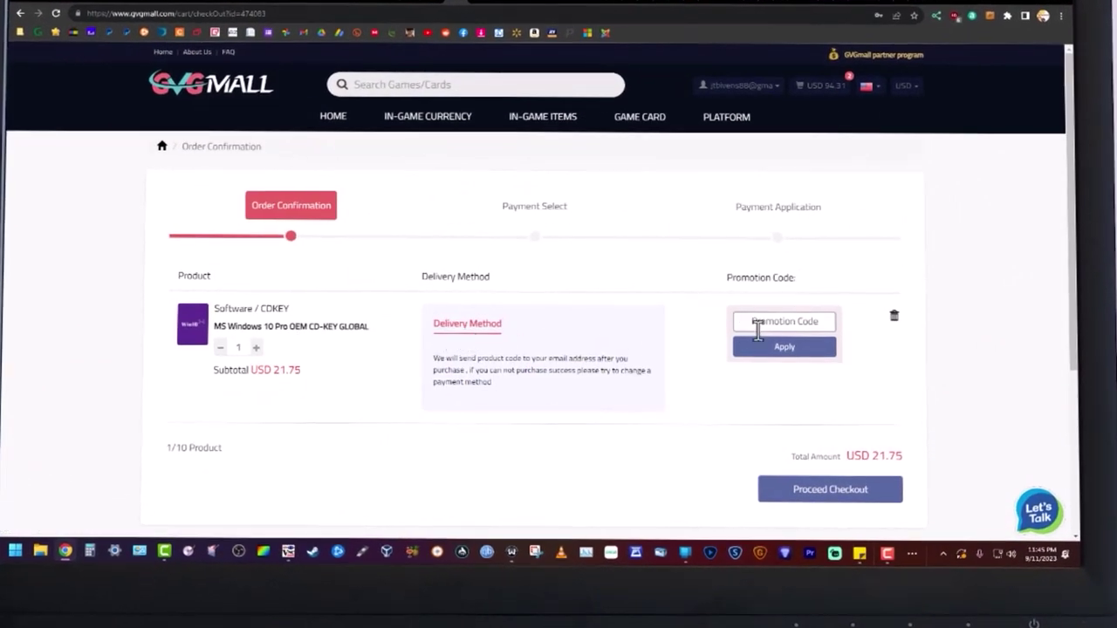
click(767, 323)
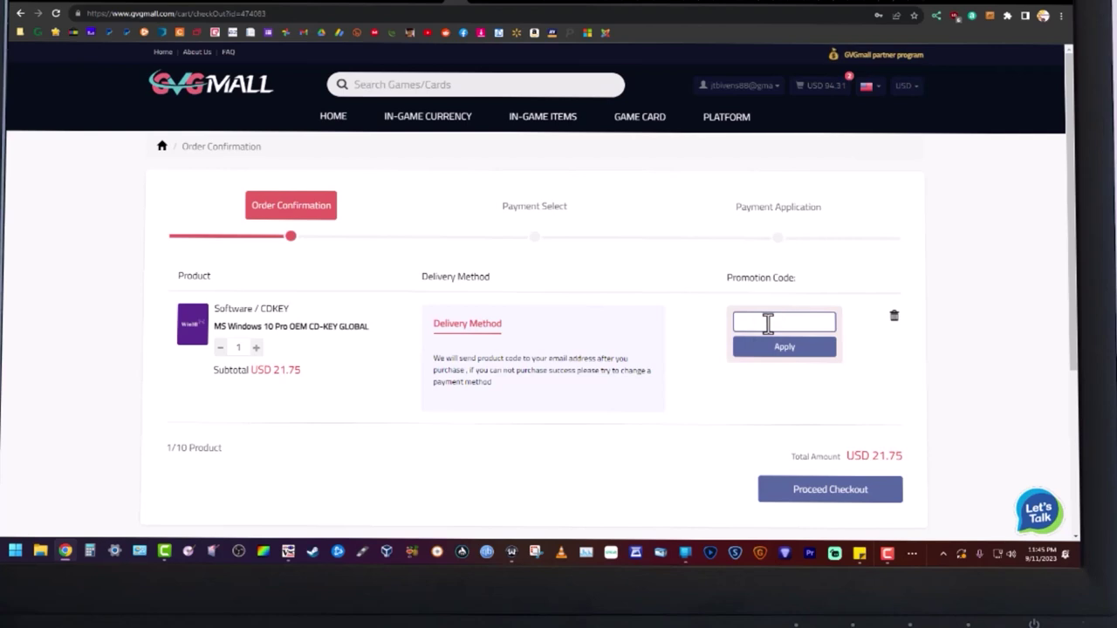
text(B)
text(ivens)
click(786, 346)
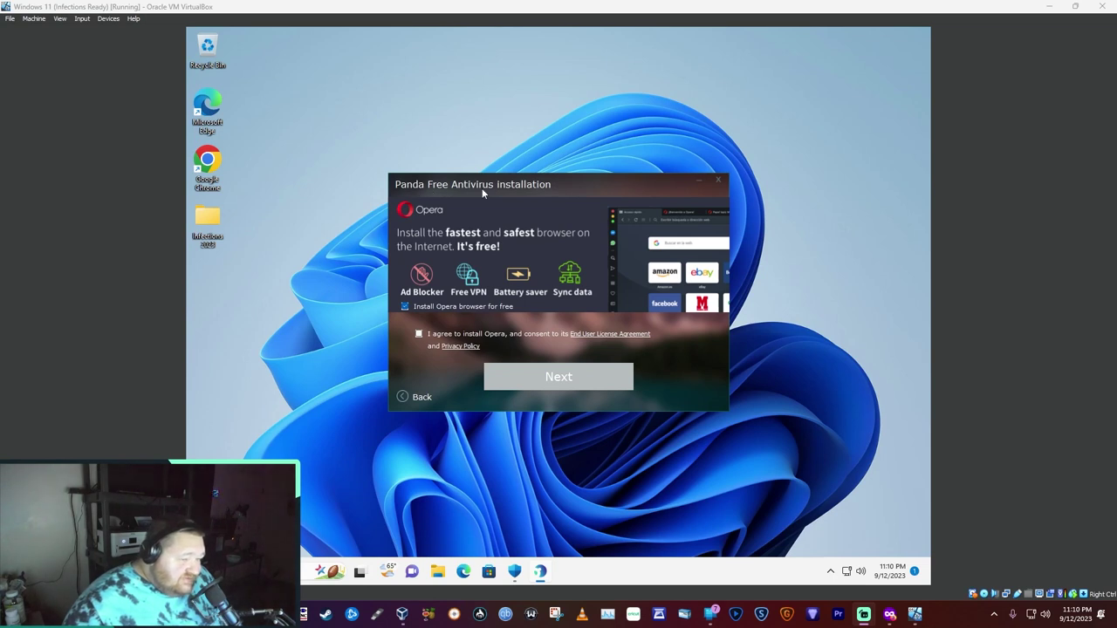
Agree to the bundled Opera install and continue so Panda Free Antivirus starts copying files
click(553, 377)
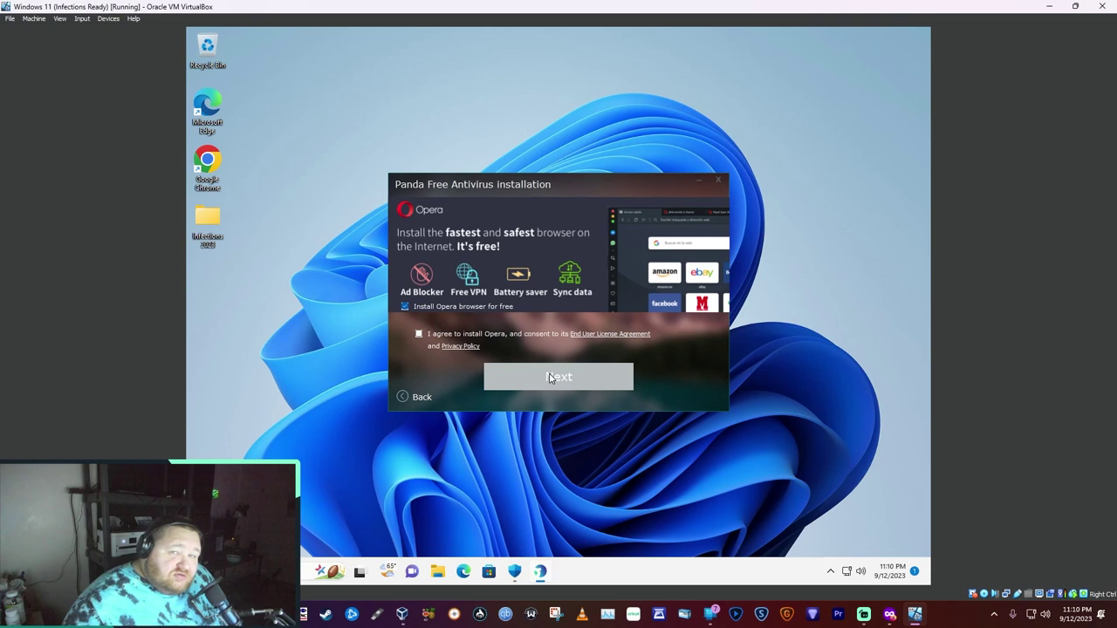
click(418, 334)
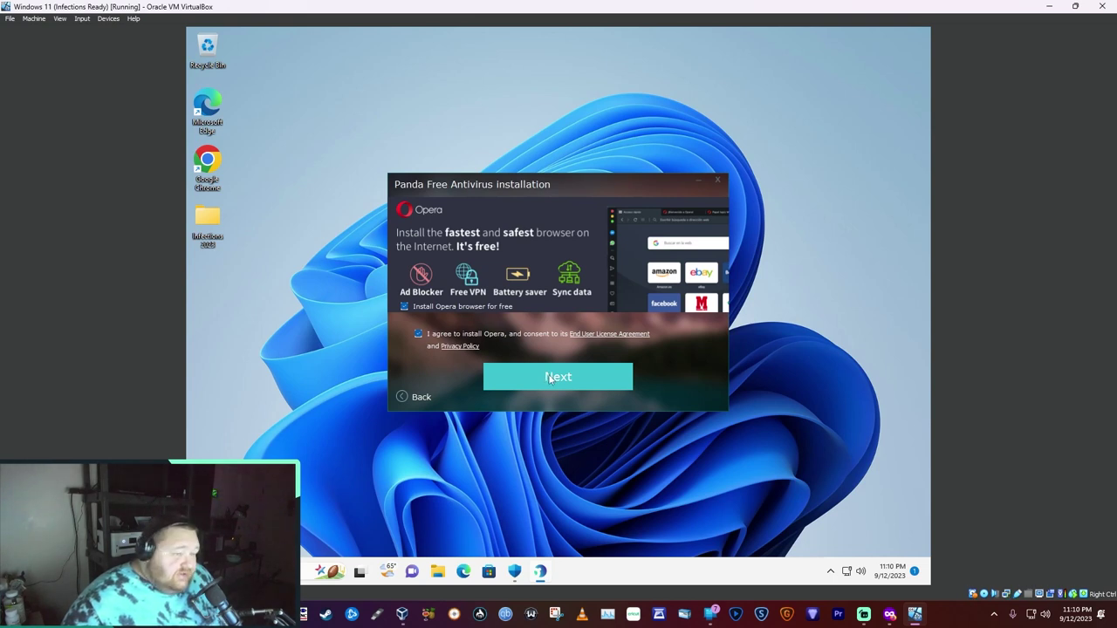
click(549, 378)
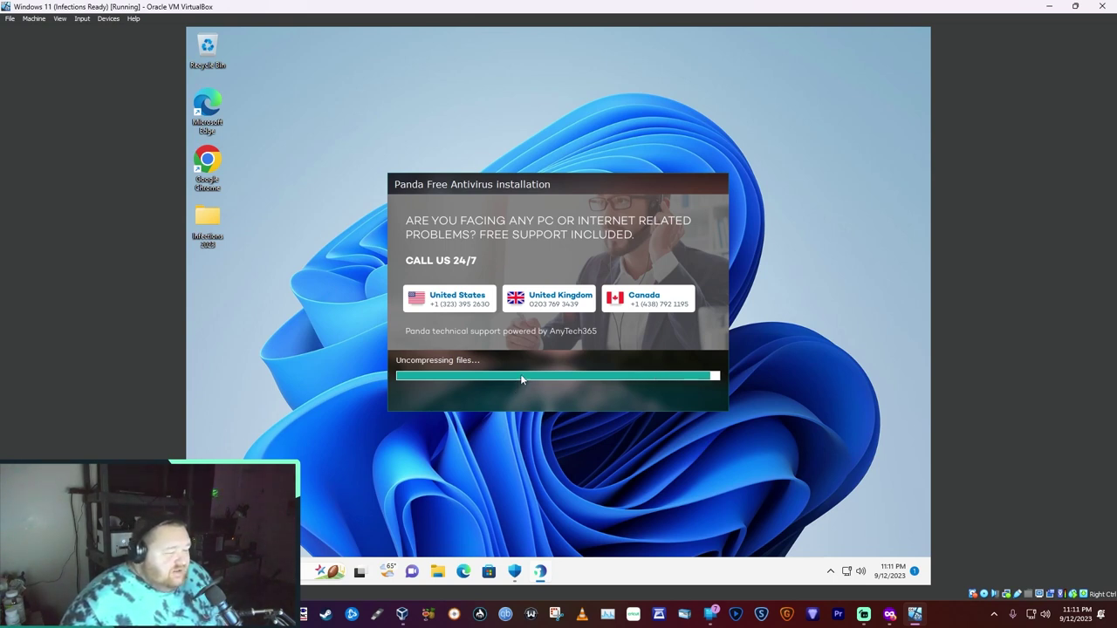
double_click(211, 220)
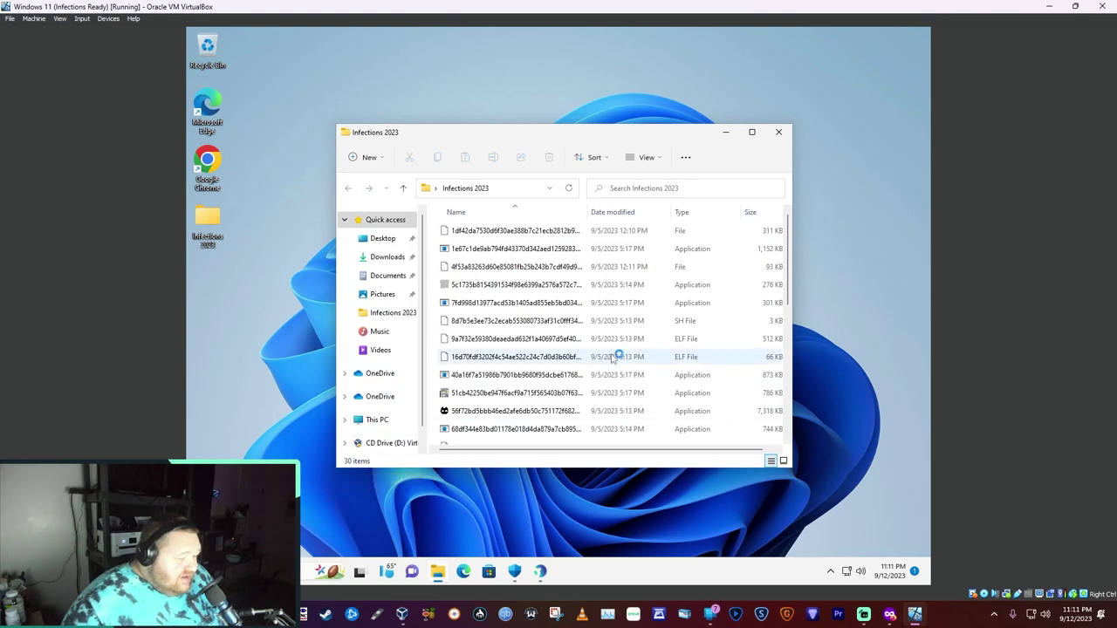
scroll(589, 320, down, 1)
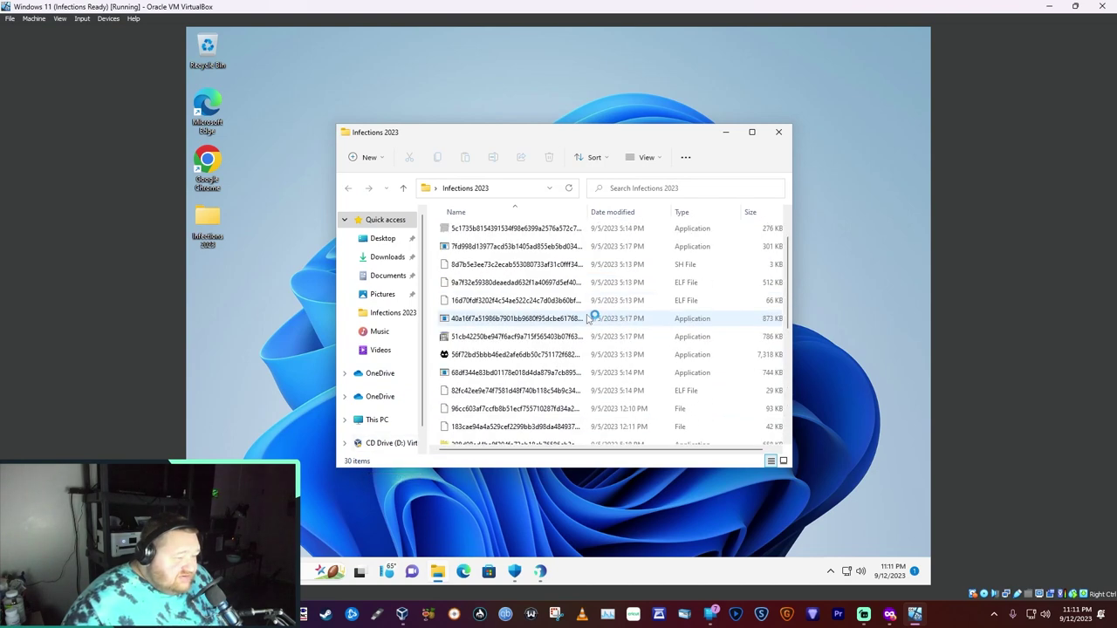
click(779, 132)
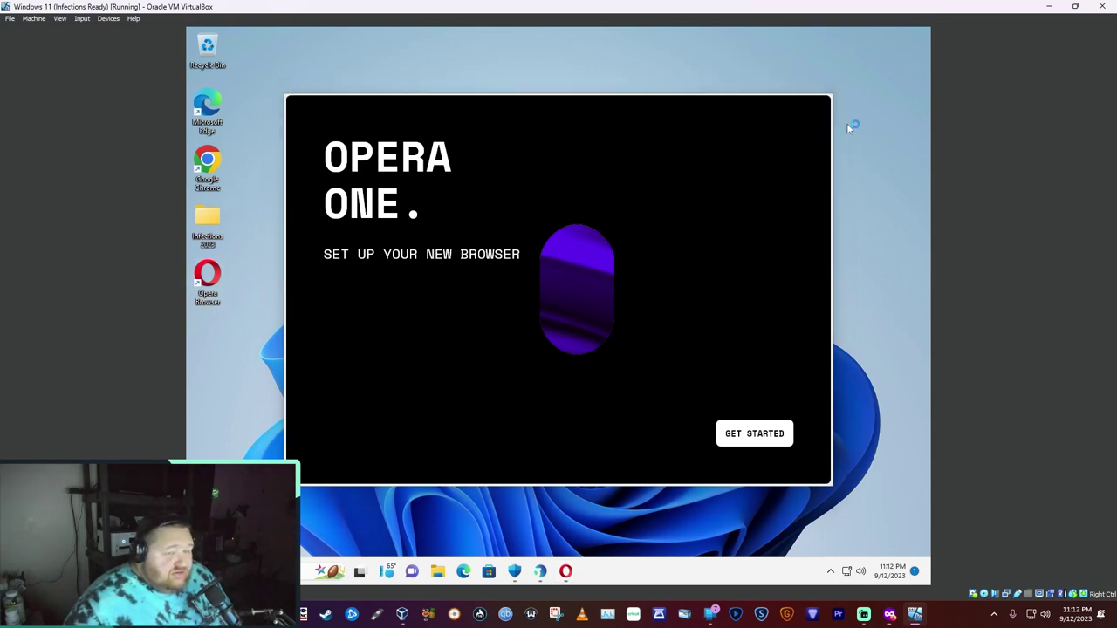
Close all Opera windows from its taskbar icon, leaving the Panda installer visible
right_click(566, 576)
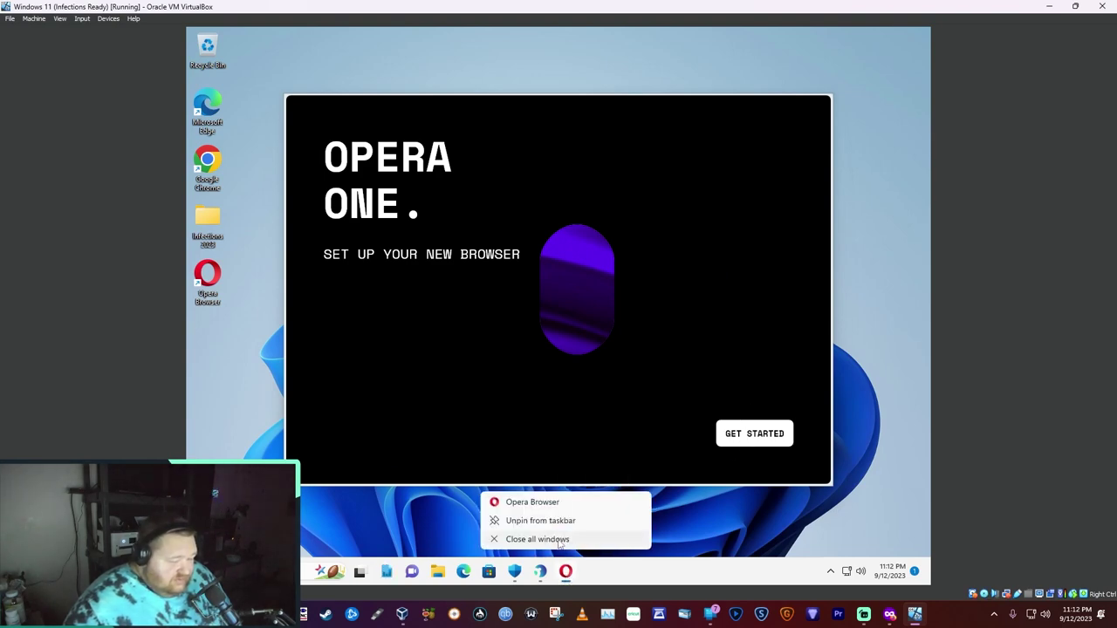
click(559, 539)
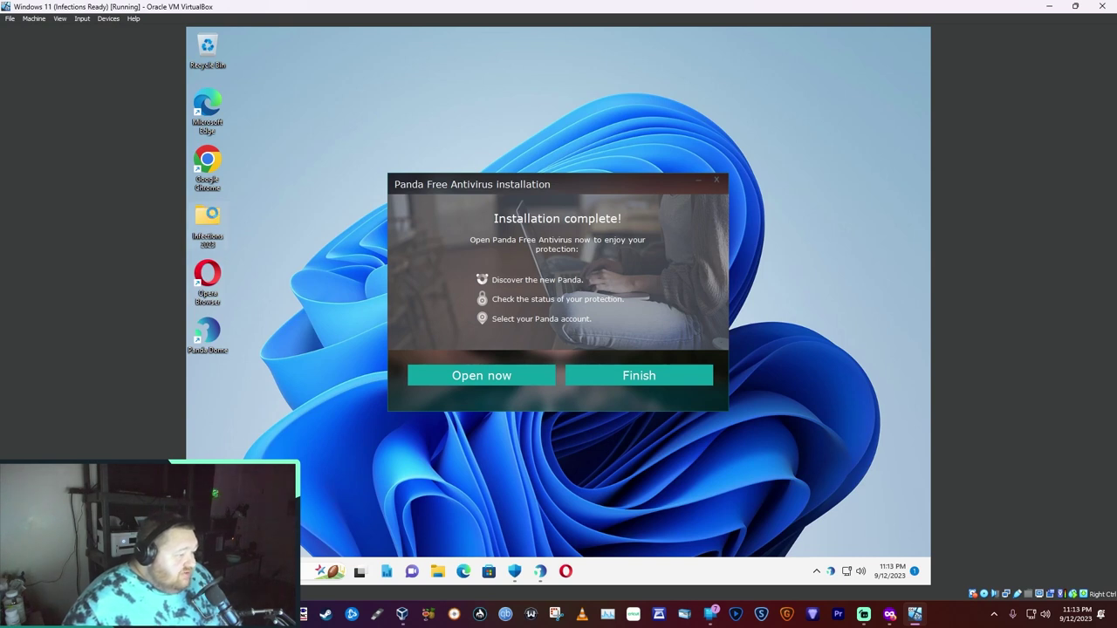
Check the Infections 2023 folder's full context menu, dismiss it, and launch Panda Dome from the installer
right_click(216, 217)
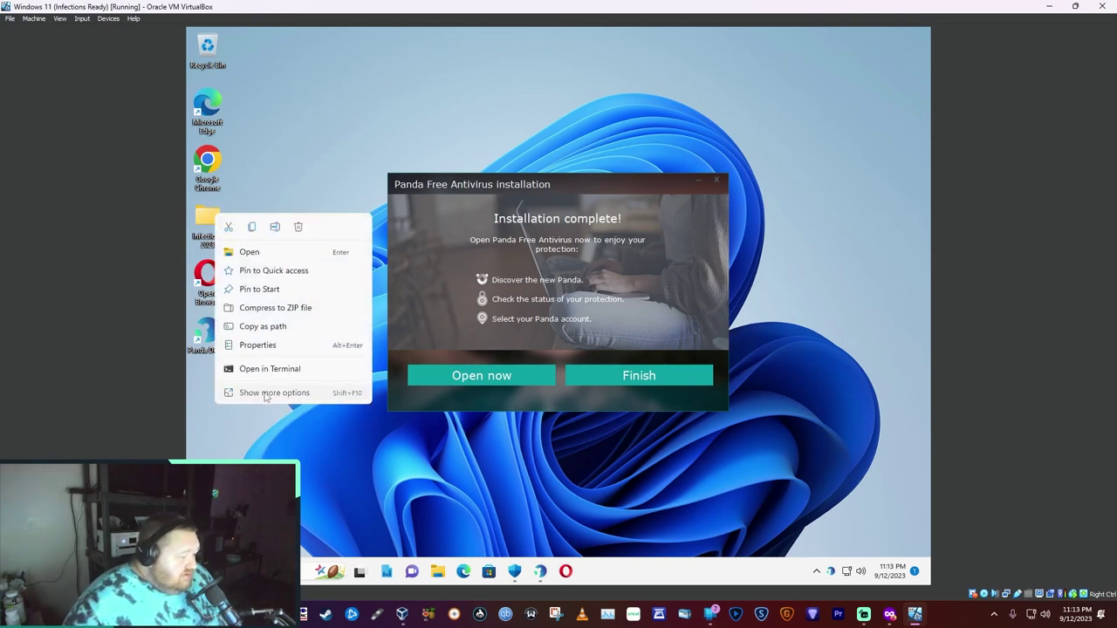
click(267, 393)
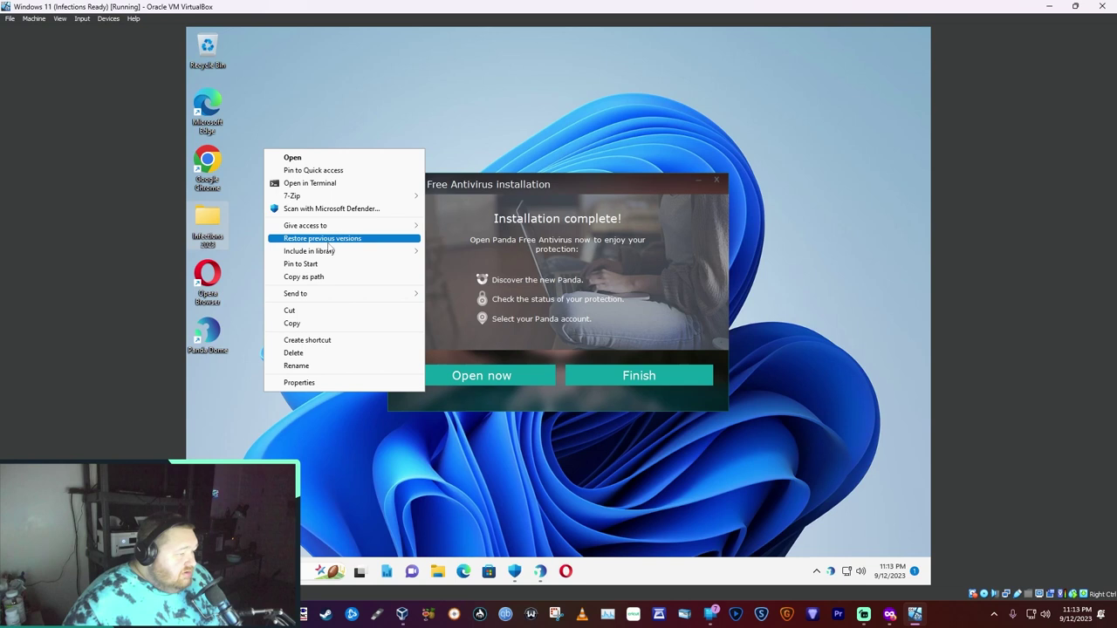
click(305, 451)
click(481, 376)
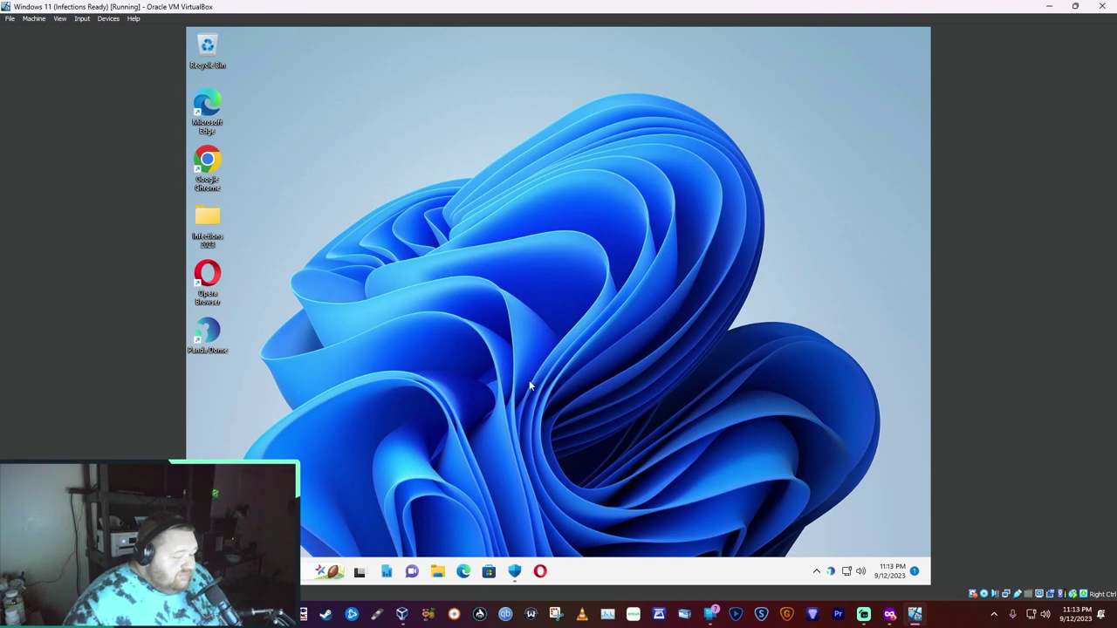
Confirm Defender real-time protection is off in Virus & threat protection settings, then close Windows Security
click(515, 572)
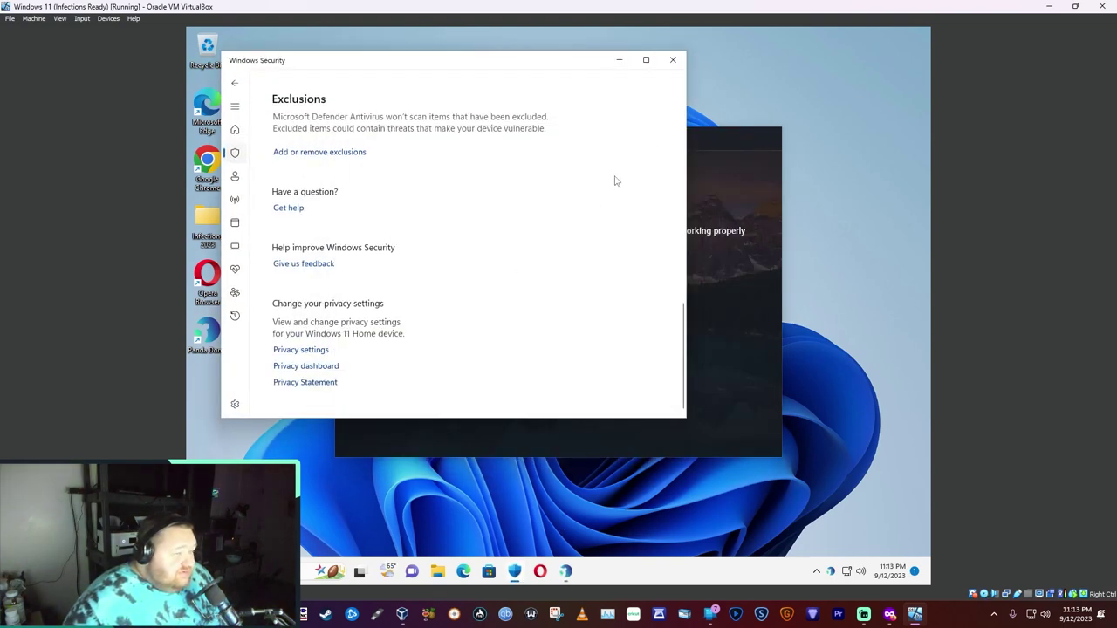
scroll(663, 253, up, 3)
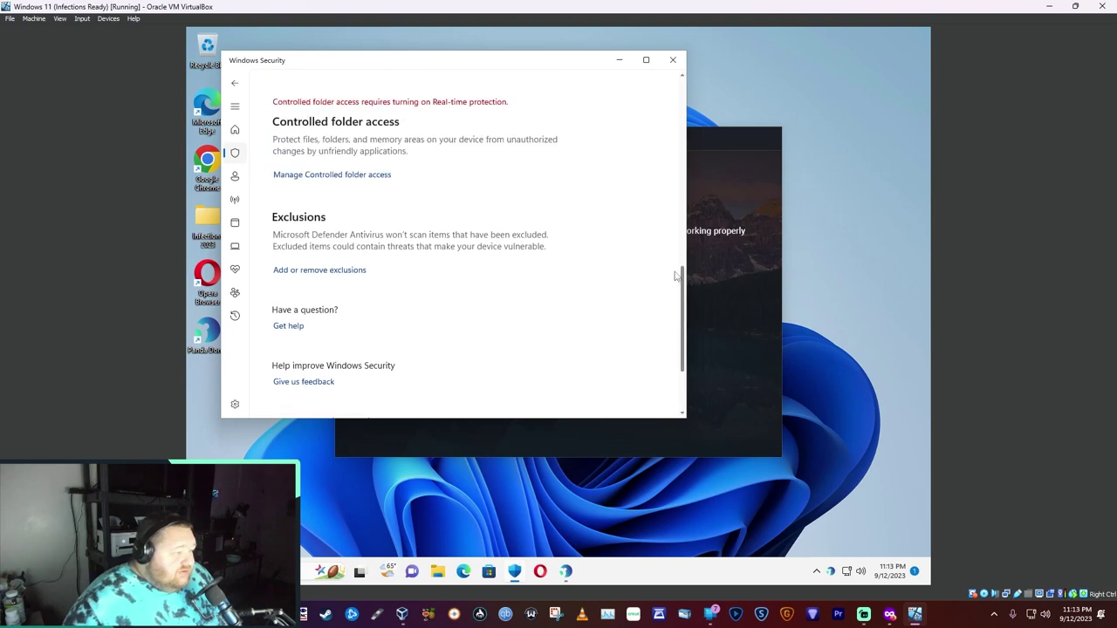
scroll(663, 240, up, 3)
scroll(664, 236, up, 3)
scroll(659, 177, up, 3)
scroll(655, 135, up, 3)
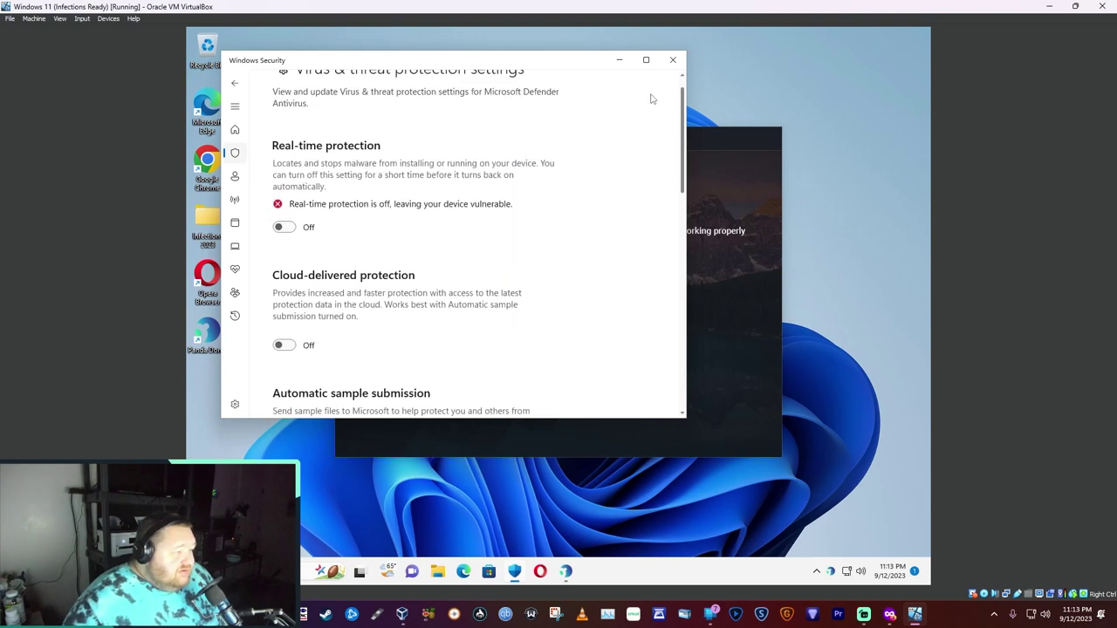
scroll(653, 99, up, 1)
click(619, 60)
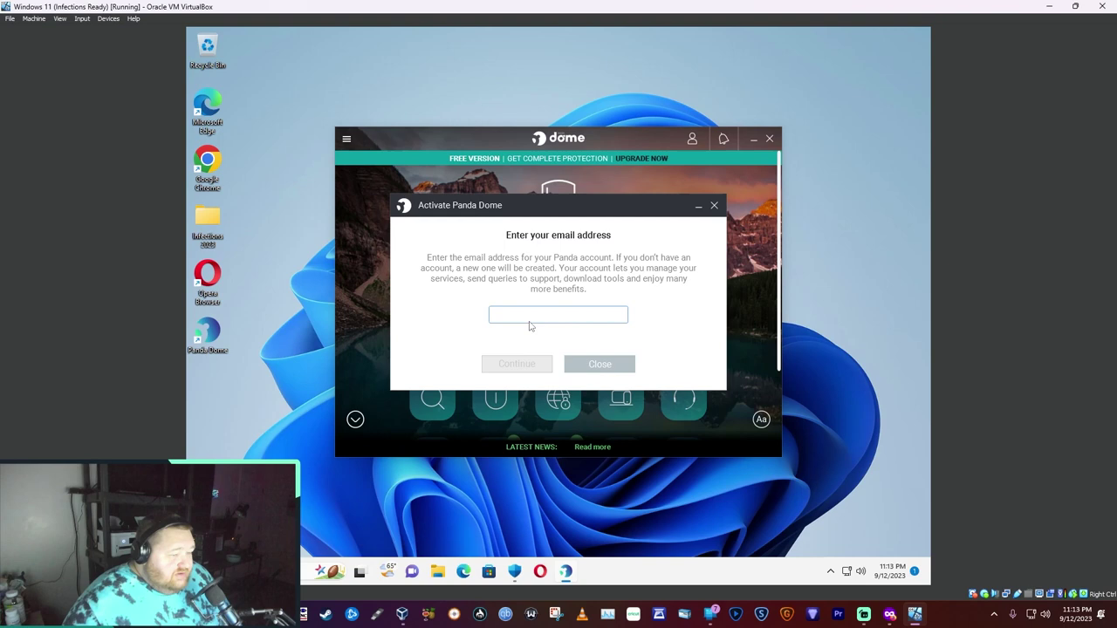
Close the Activate Panda Dome dialog and quit Opera, leaving the protected-PC dashboard
click(597, 363)
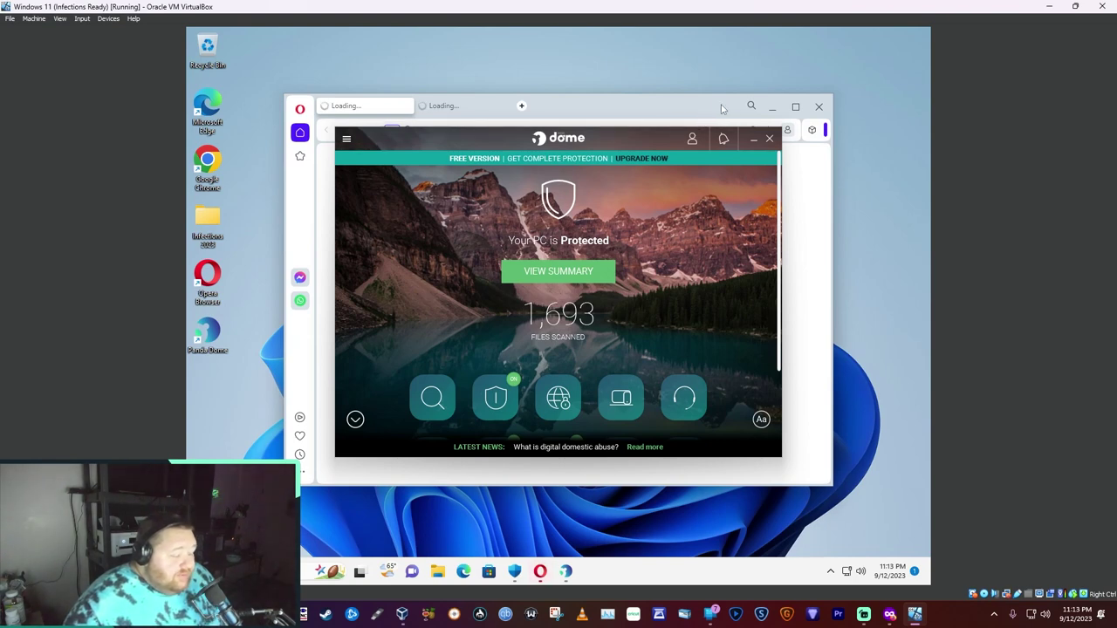
click(821, 109)
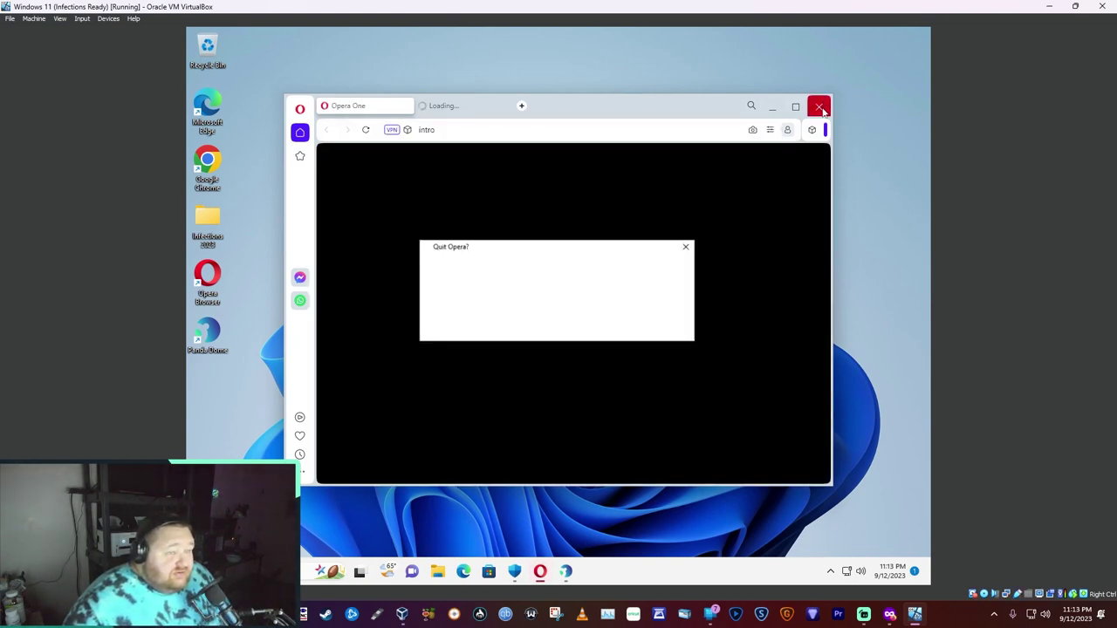
click(607, 325)
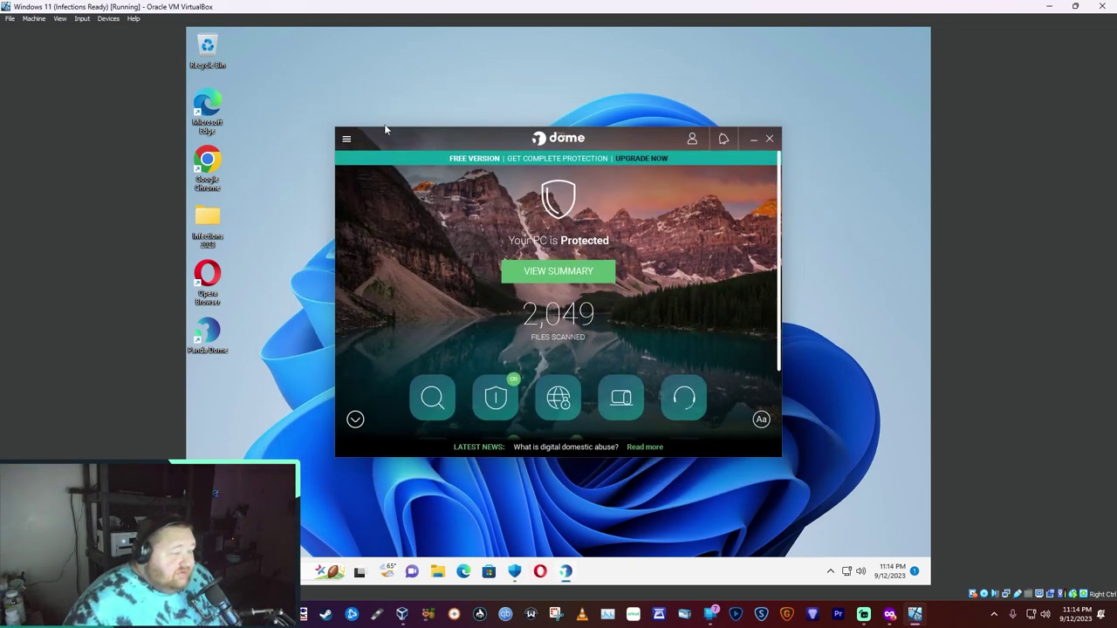
Scan the Infections 2023 folder with Panda Dome: 3,127 files scanned, 15 threats detected
double_click(211, 225)
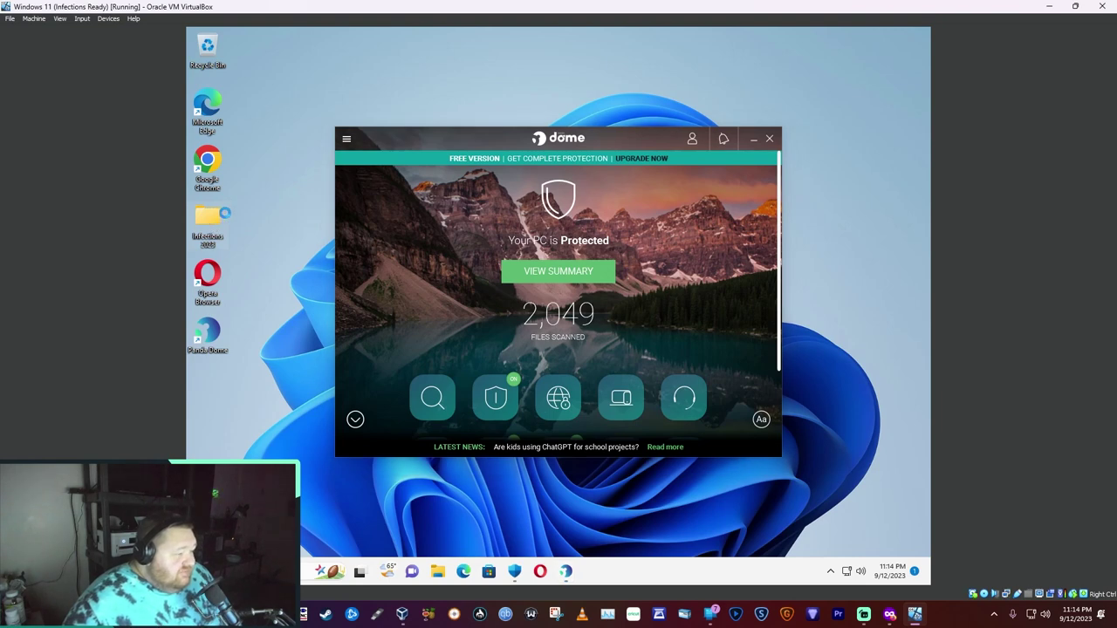
right_click(213, 215)
click(255, 394)
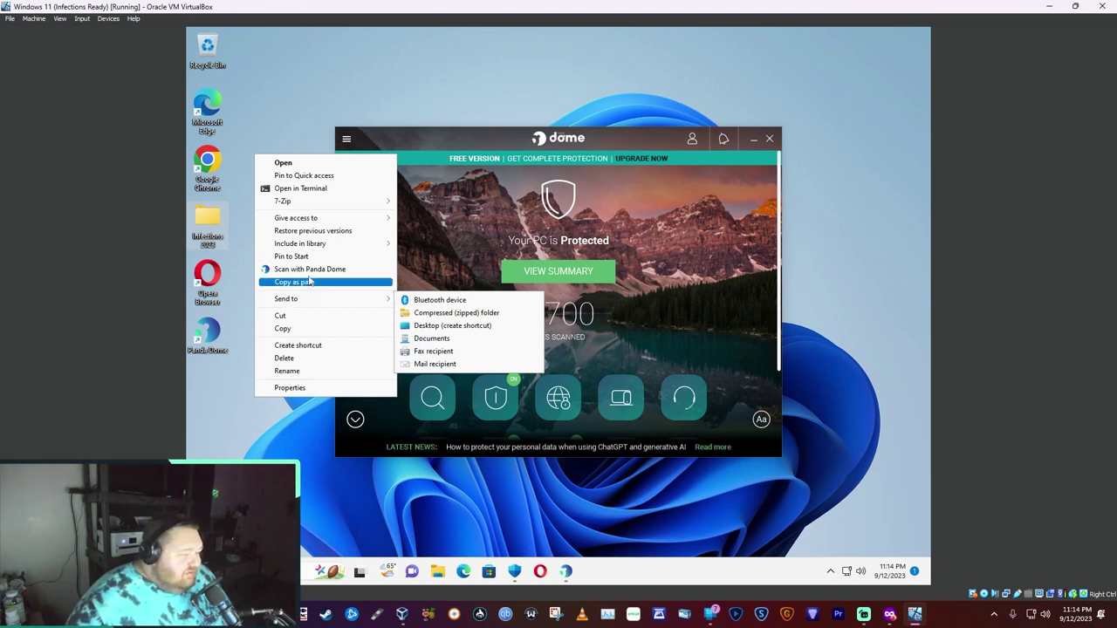
click(307, 282)
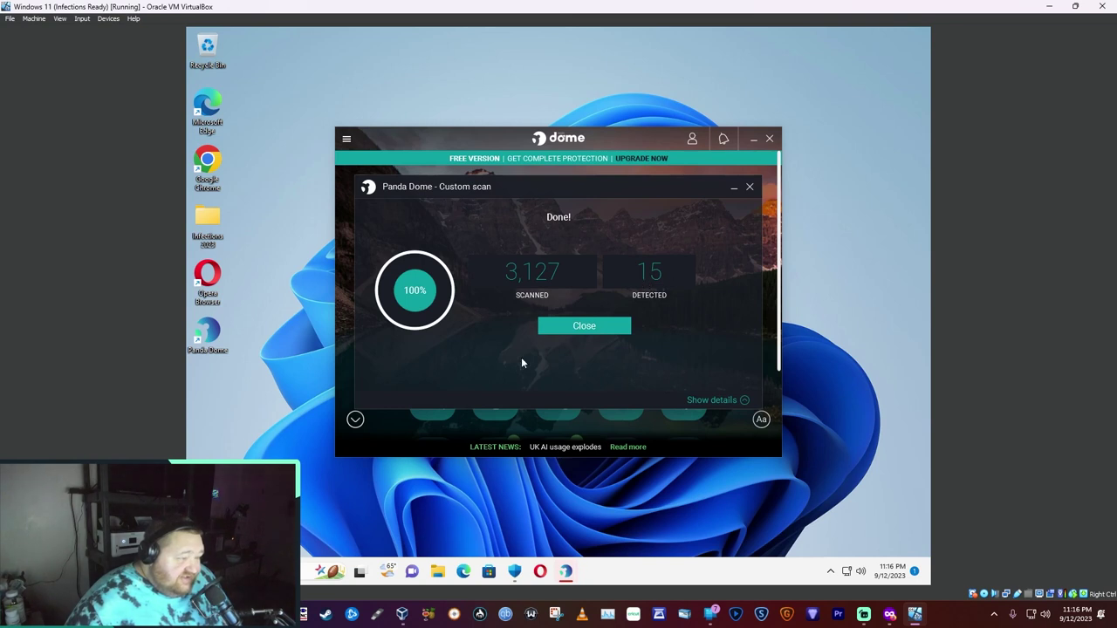
Close the scan results and reopen Infections 2023 to check its remaining 15 items
click(571, 331)
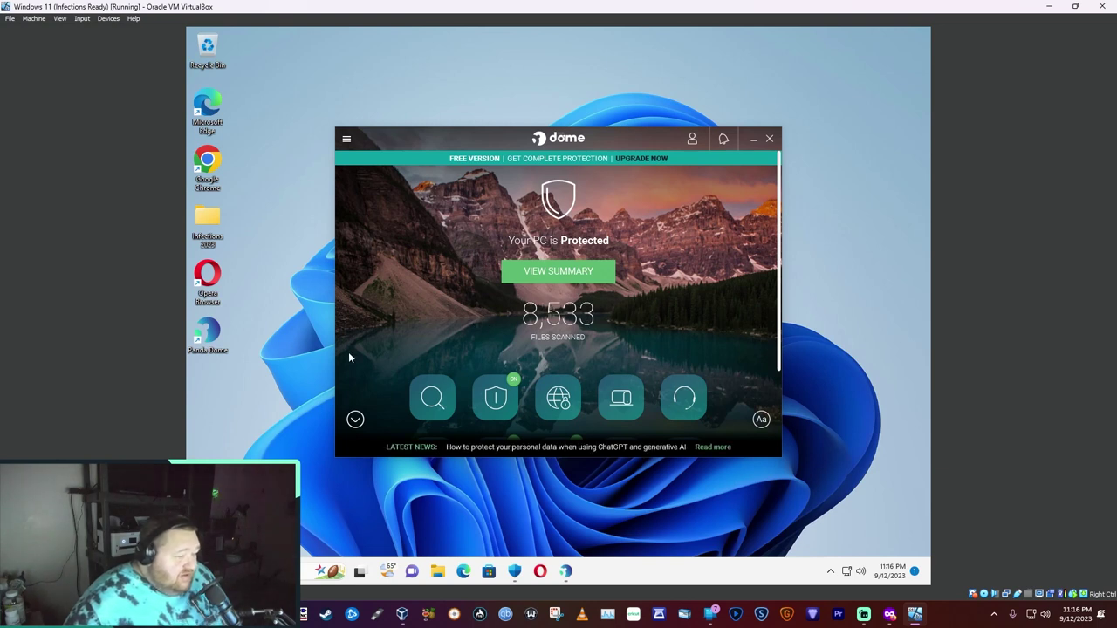
click(205, 224)
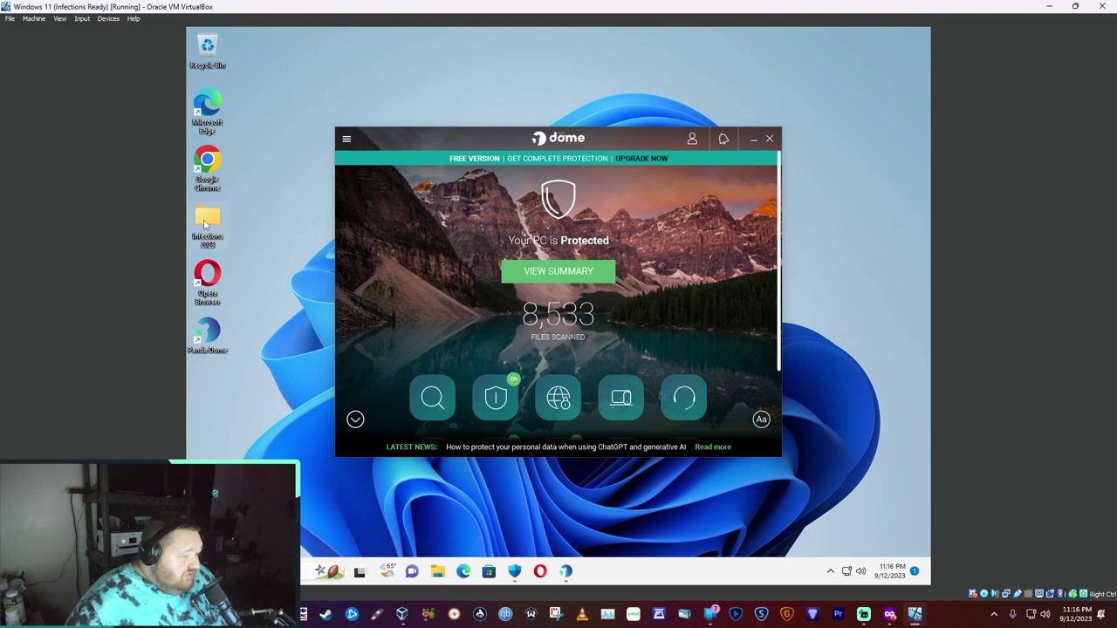
double_click(204, 225)
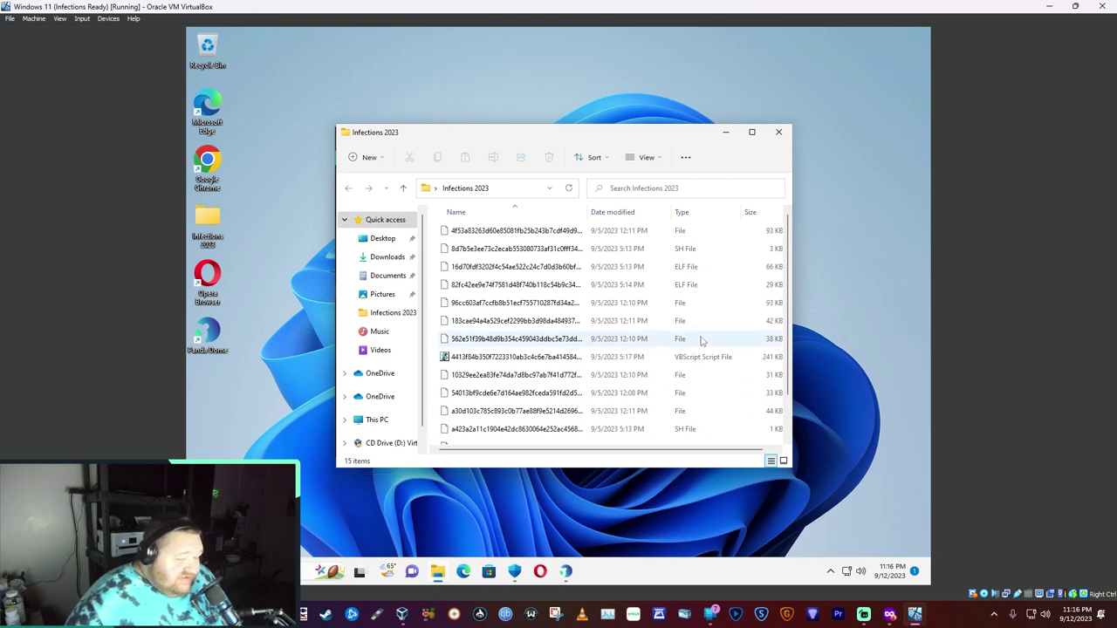
scroll(632, 338, down, 1)
scroll(630, 338, up, 1)
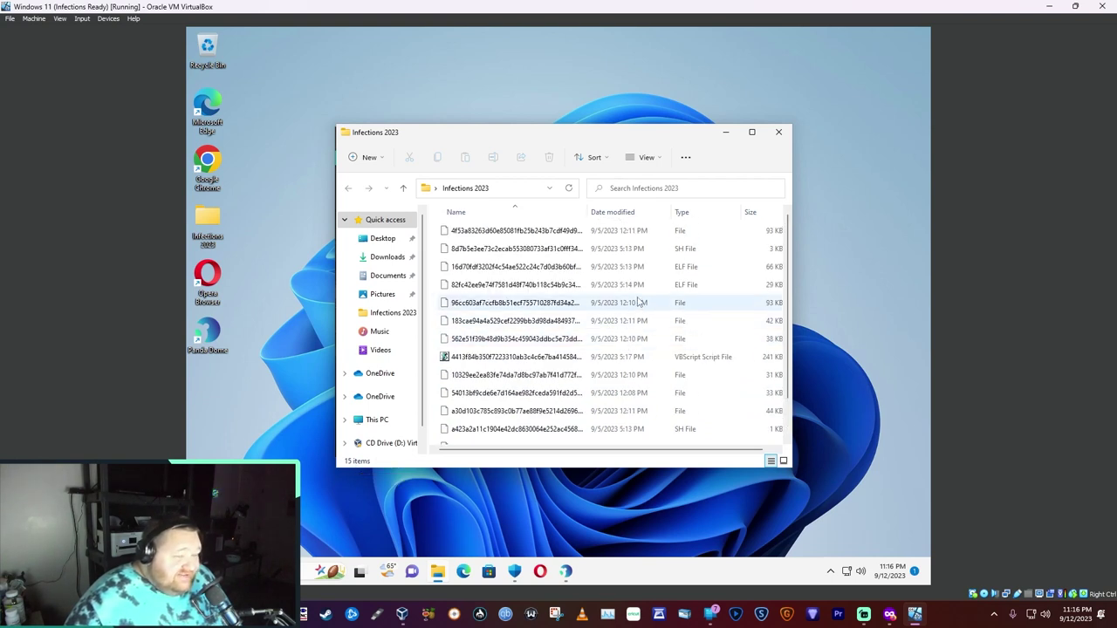
click(778, 134)
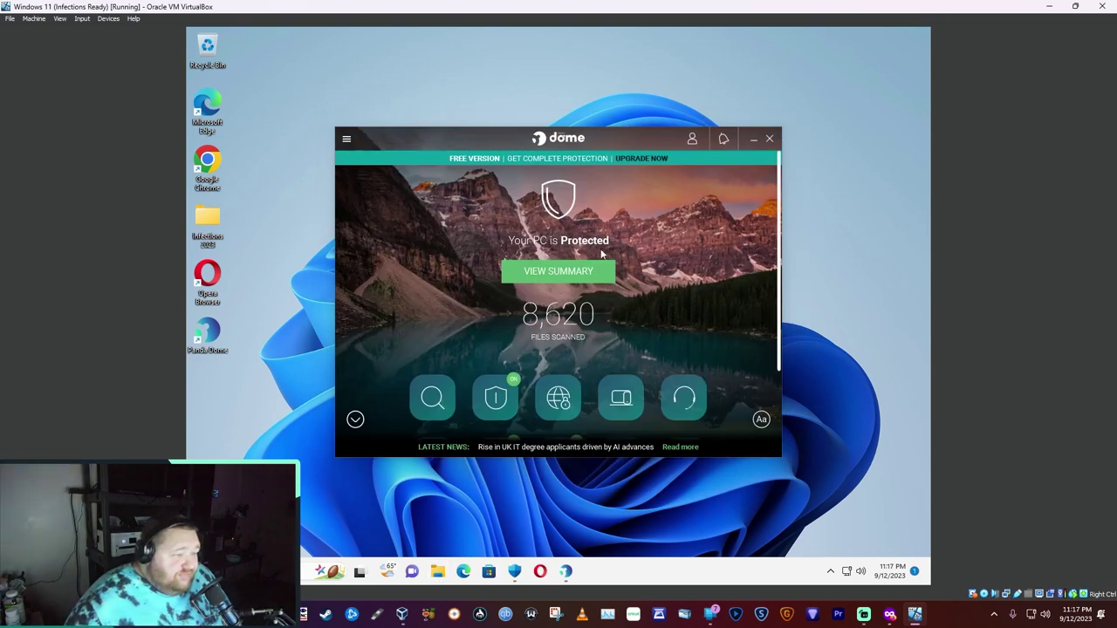